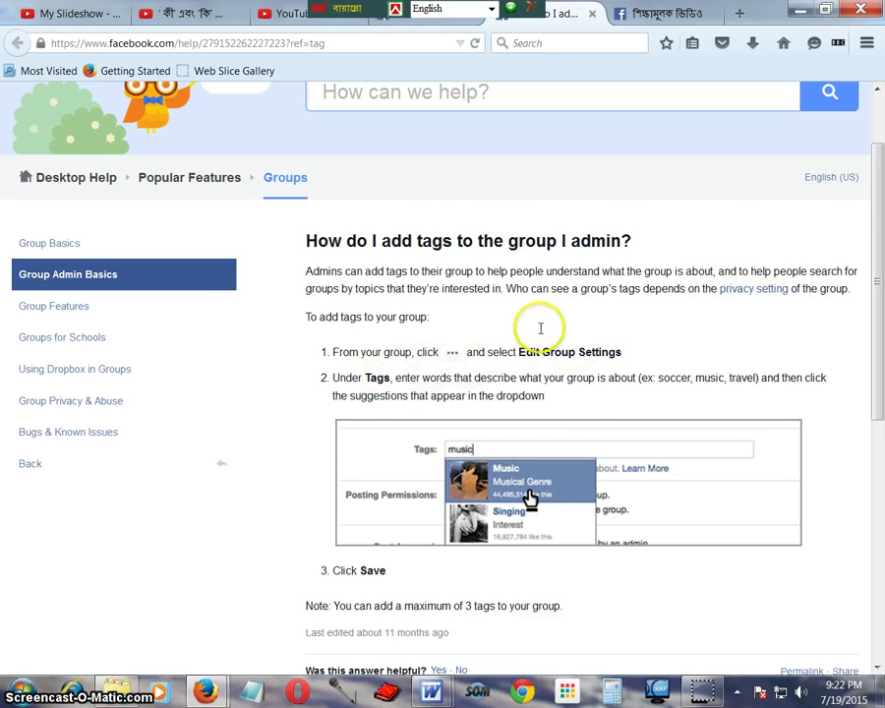
Review the tag instructions in the help article, and return to the Tags setting on the group's edit page
scroll(509, 320, down, 2)
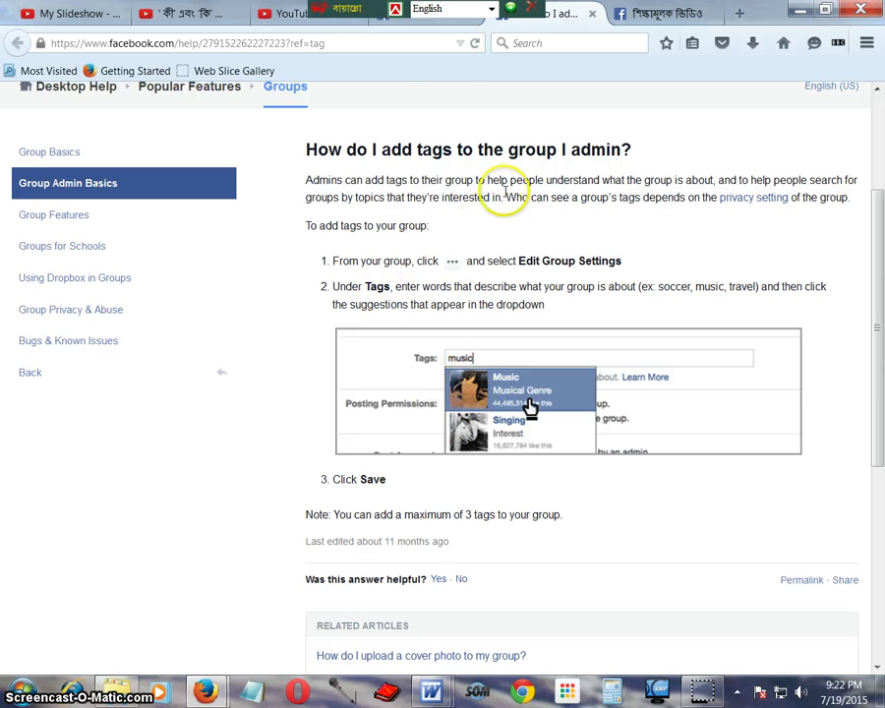
click(415, 14)
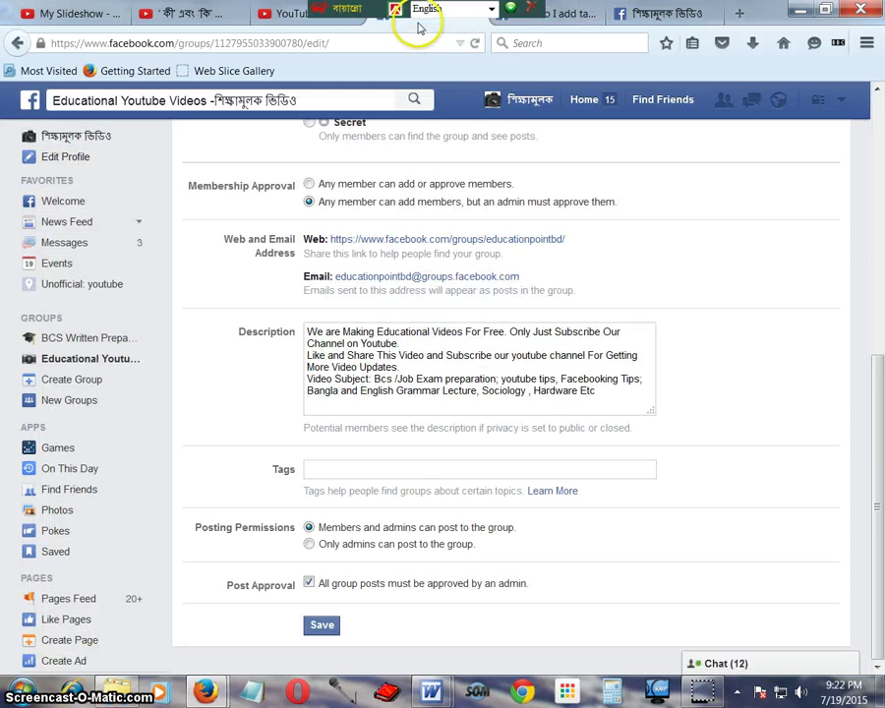
scroll(531, 364, up, 5)
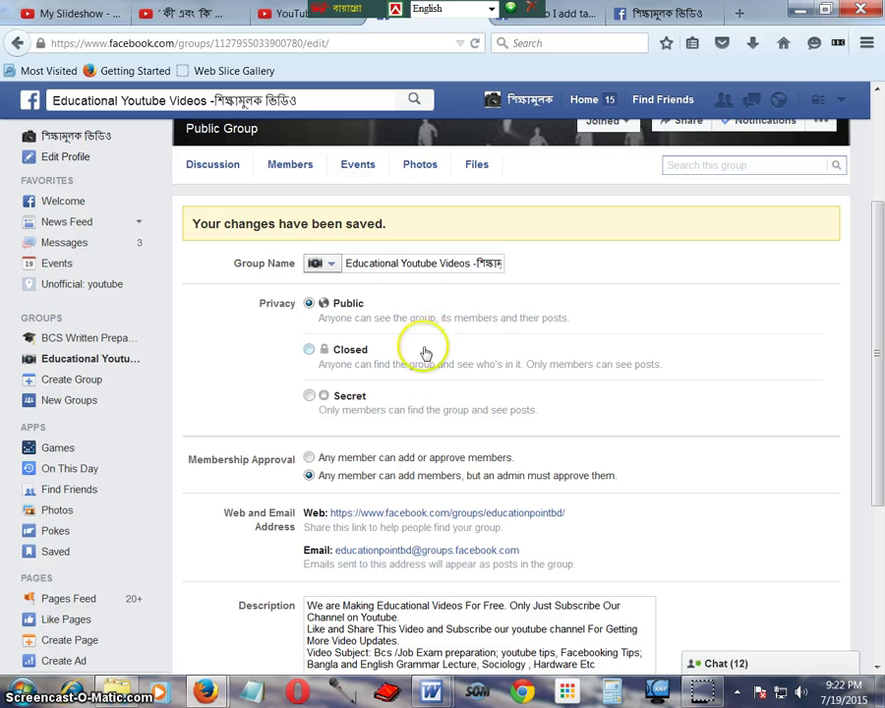
scroll(433, 364, down, 5)
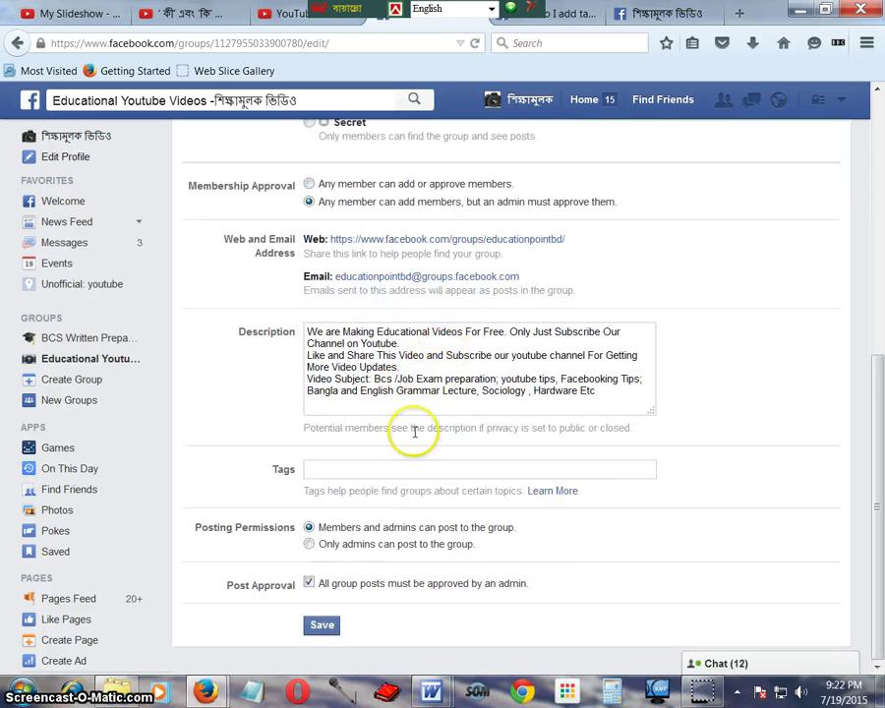
Search the group tag suggestions for "video" and add the Video Show tag
click(325, 477)
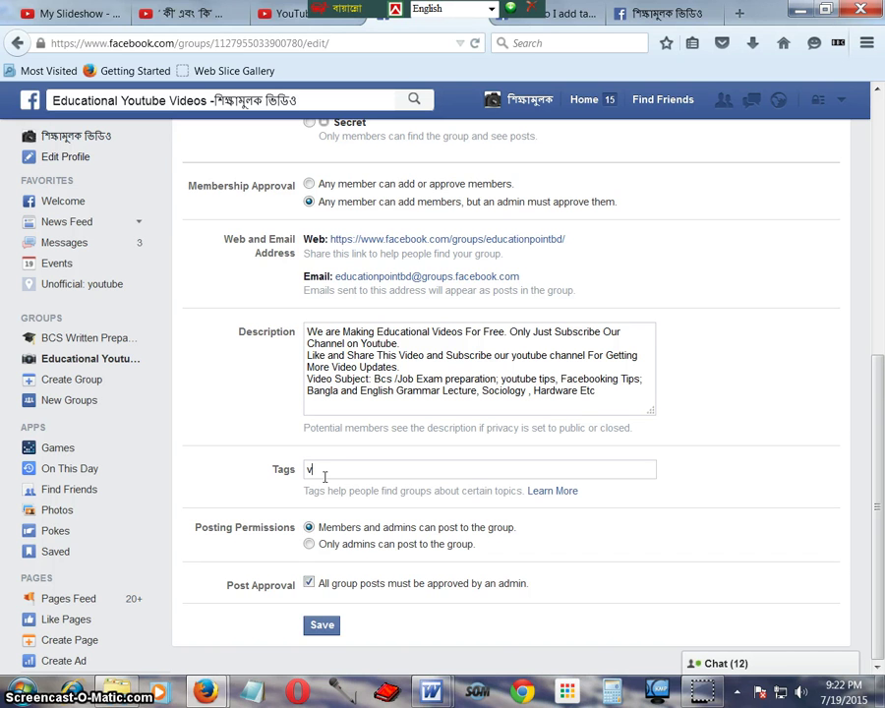
text(deo)
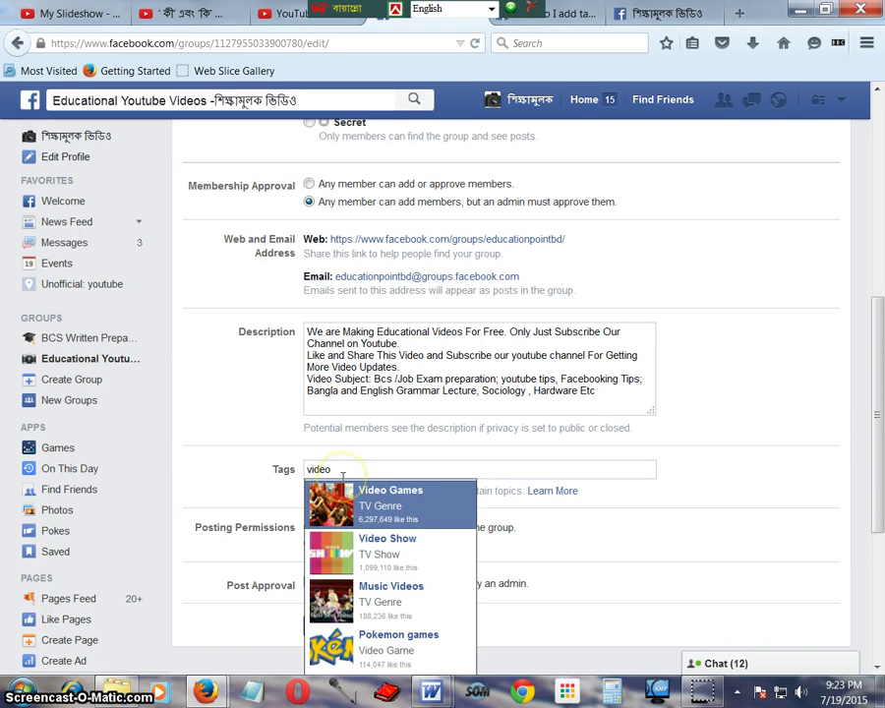
click(386, 547)
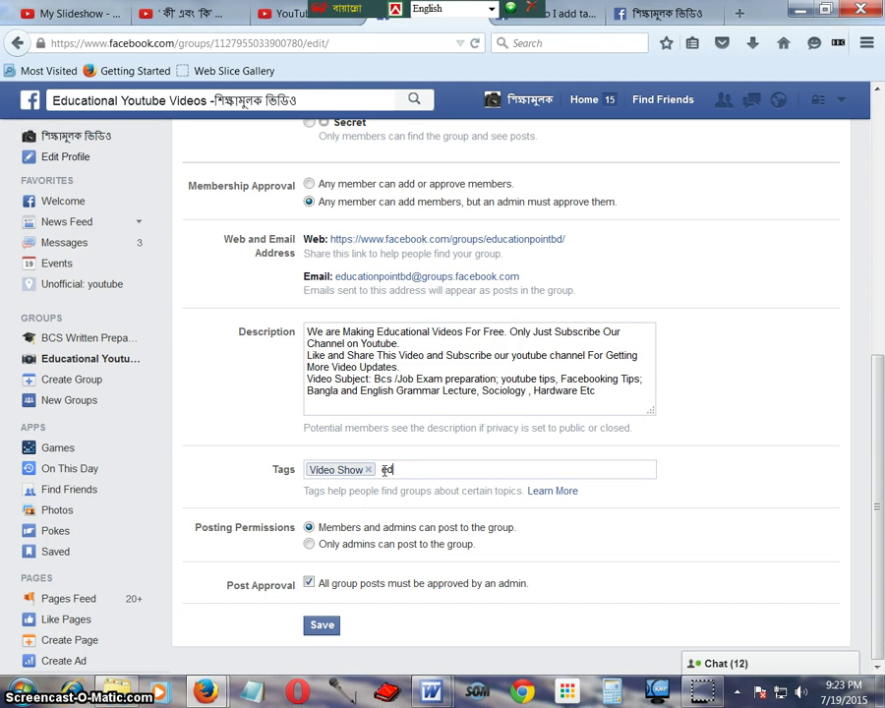
Search the tag suggestions for "educational vid" and add the Educational video movie genre tag to the group
text(educat)
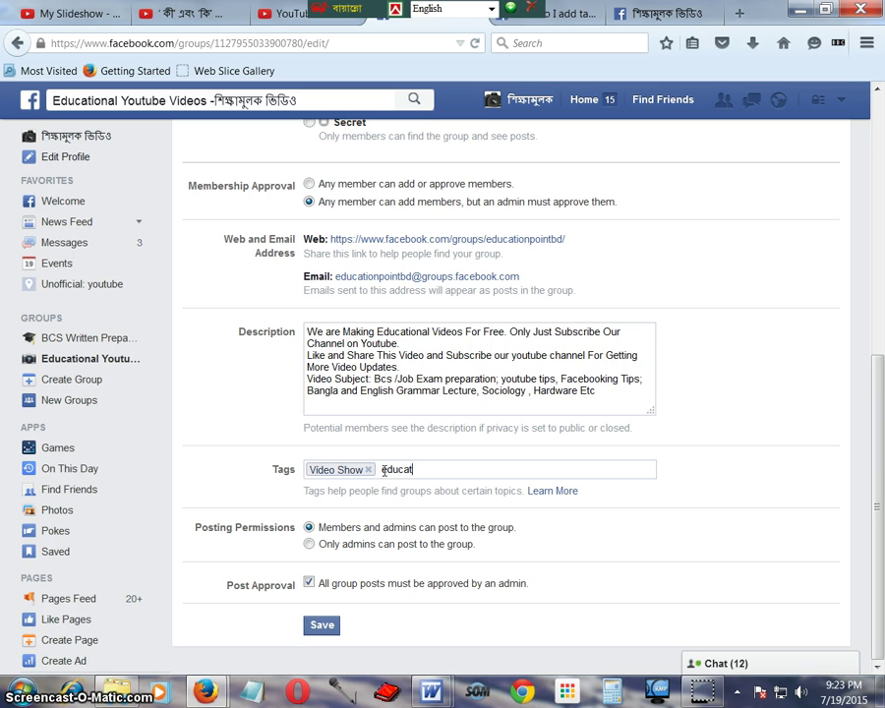
text(iona)
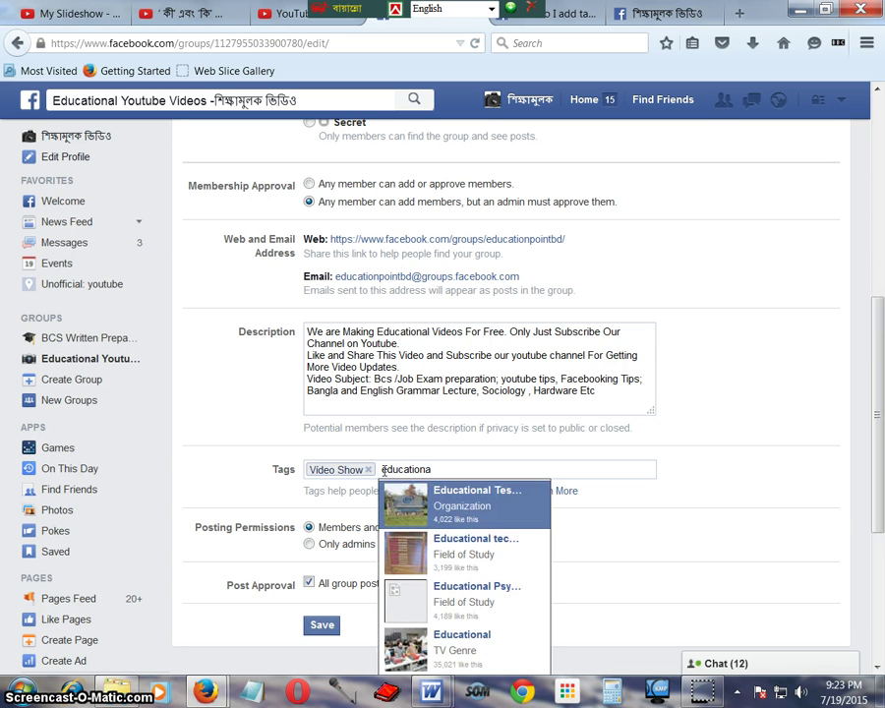
text(l )
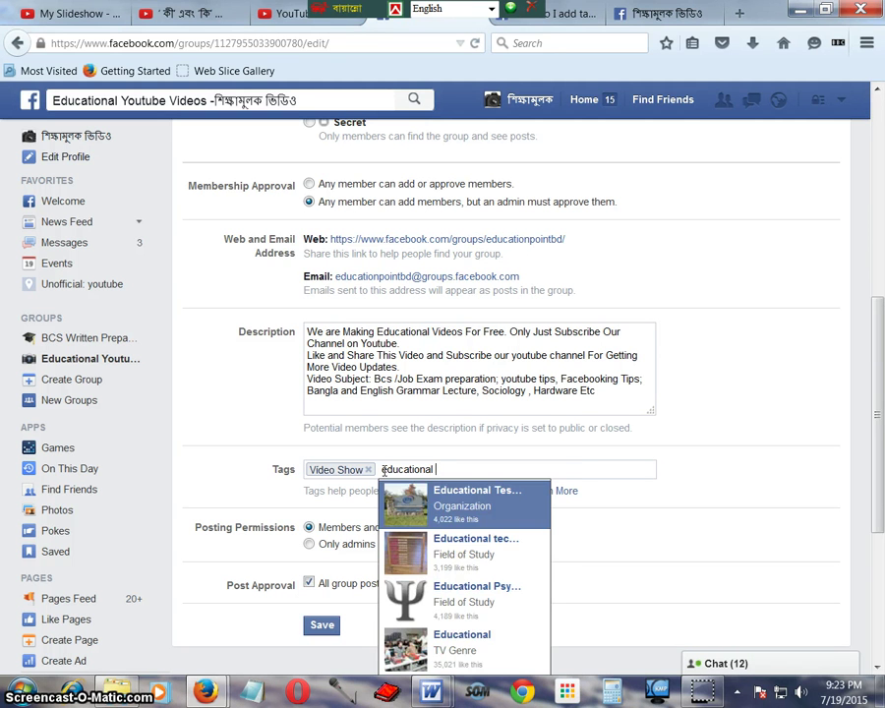
text(vido)
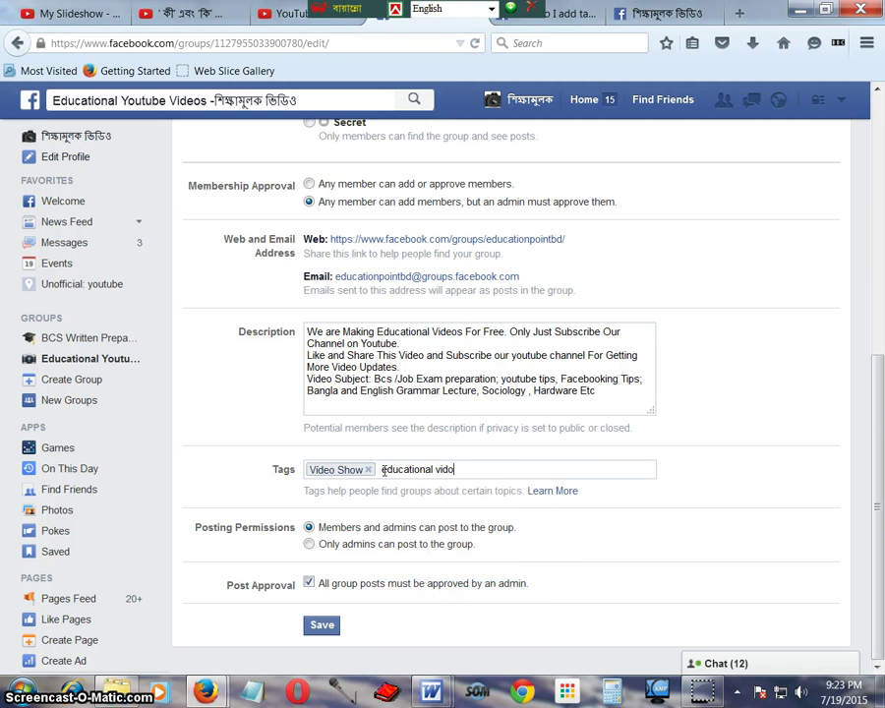
key(BackSpace)
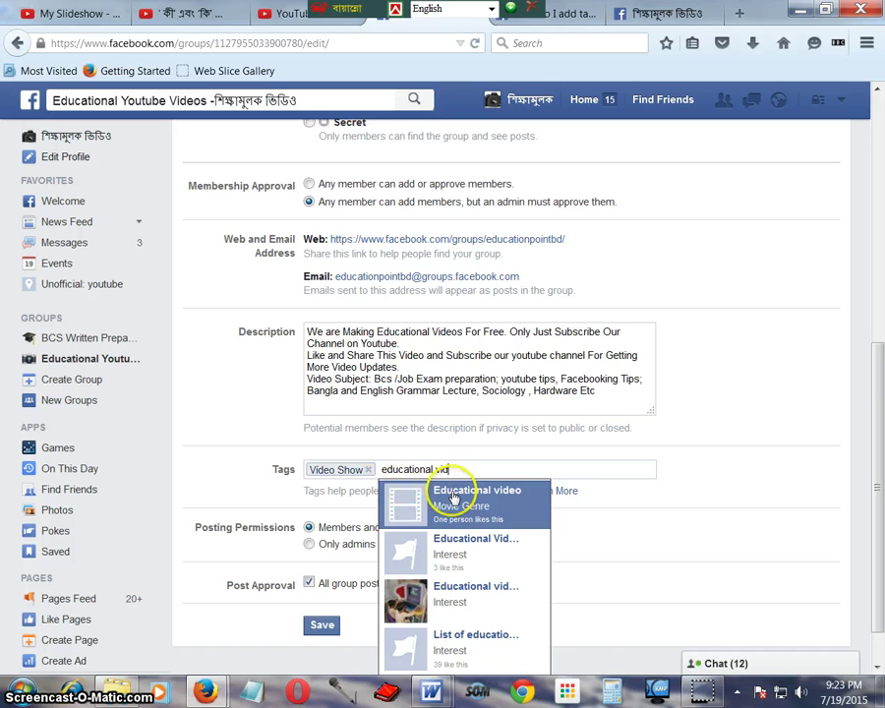
click(408, 499)
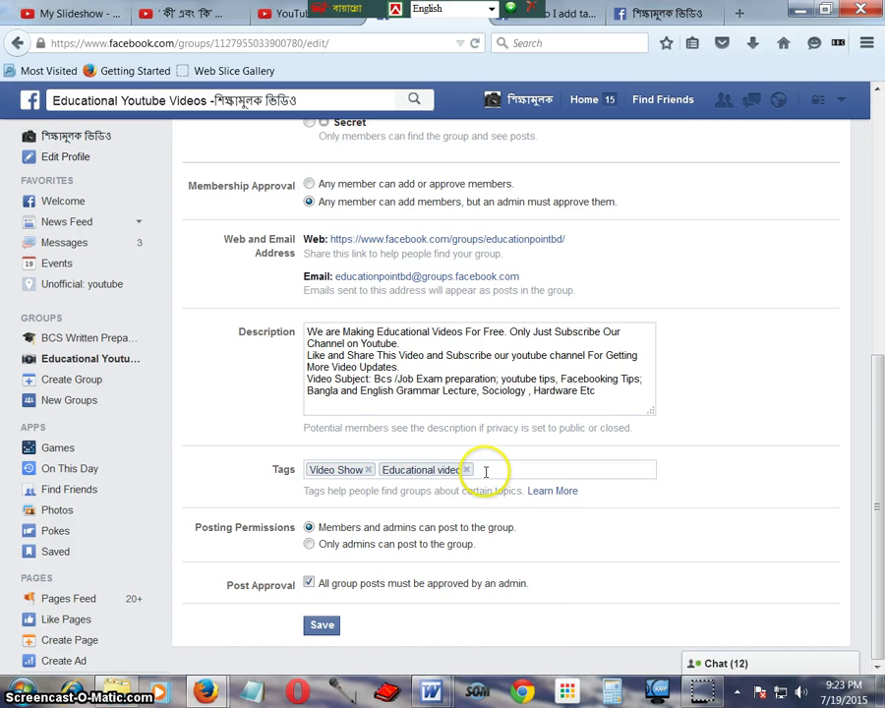
Search the tag suggestions for "you", and remove the Video Show tag from the group
text(y)
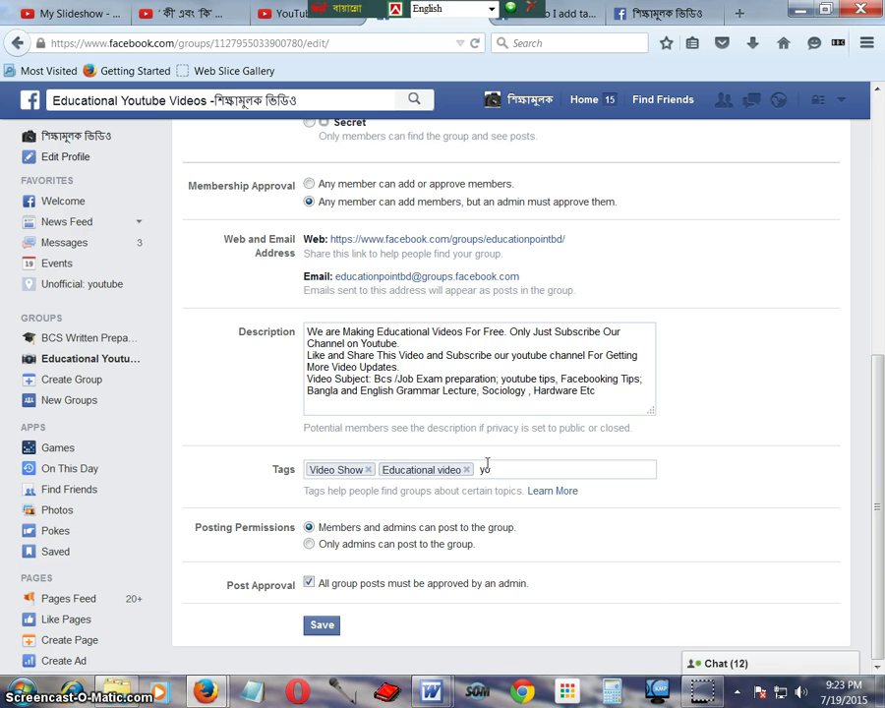
text(o)
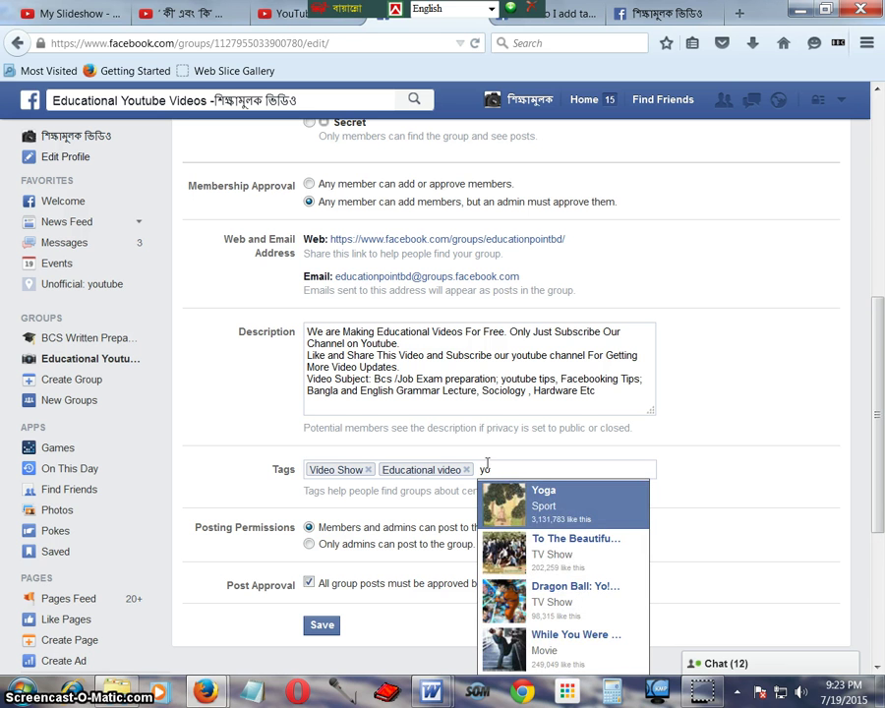
text(u)
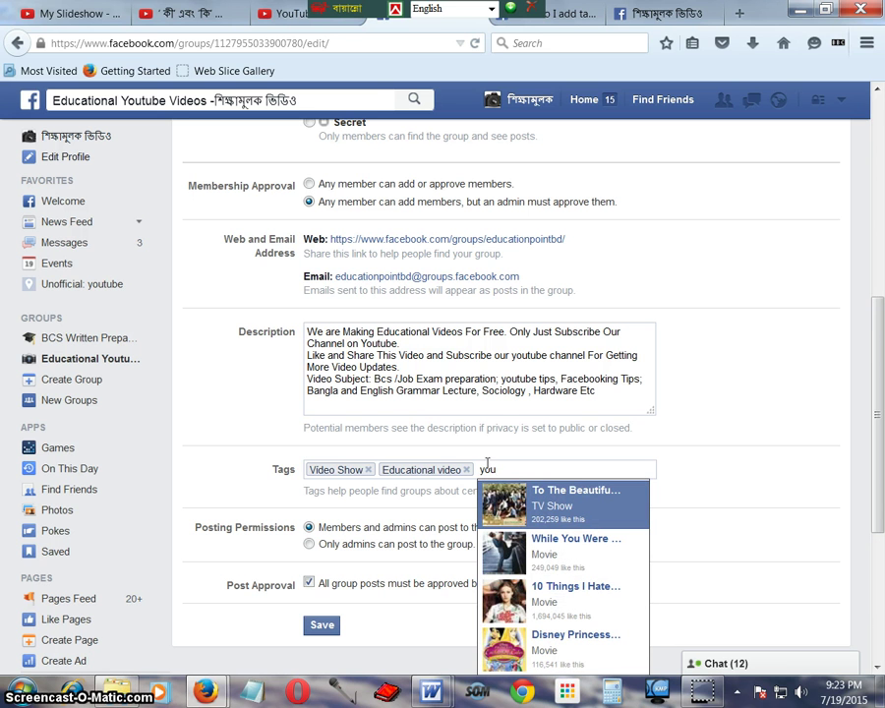
click(367, 469)
Search the tag suggestions for "Bcs", look through the matches and add the BCS organization tag
click(395, 469)
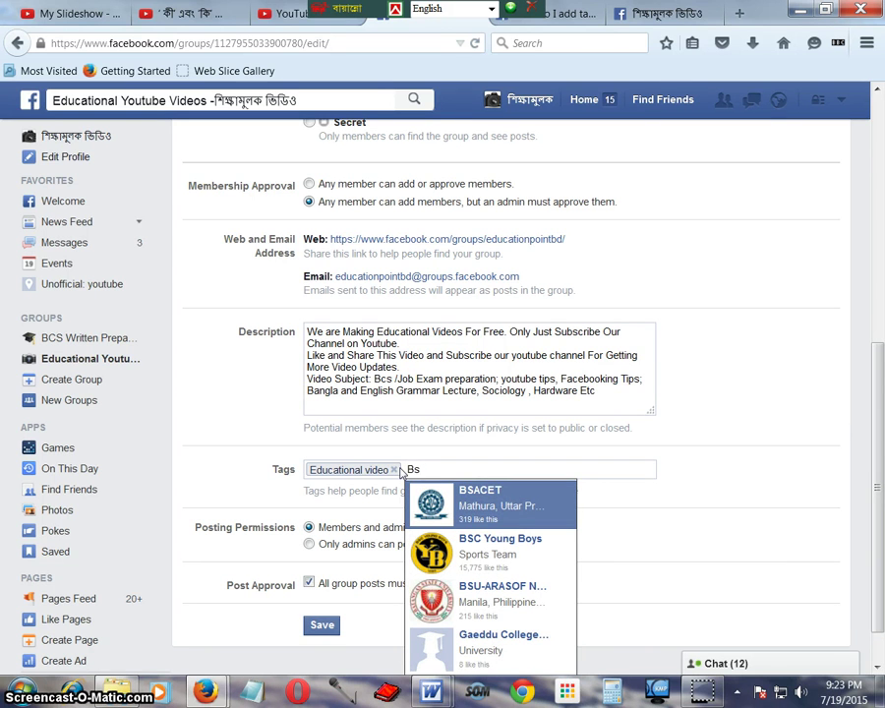
text(s)
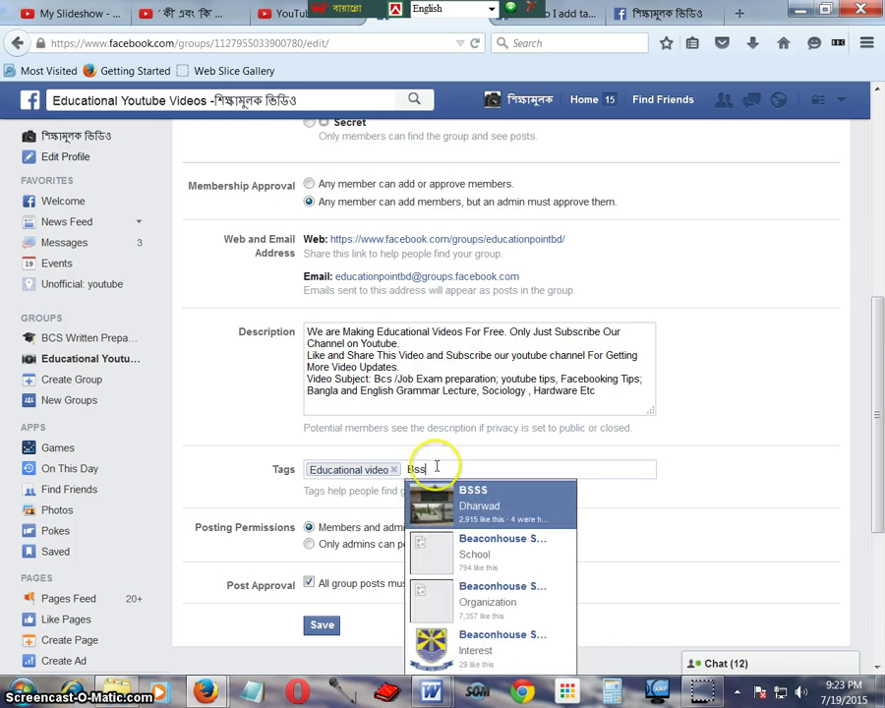
key(BackSpace)
key(BackSpace)
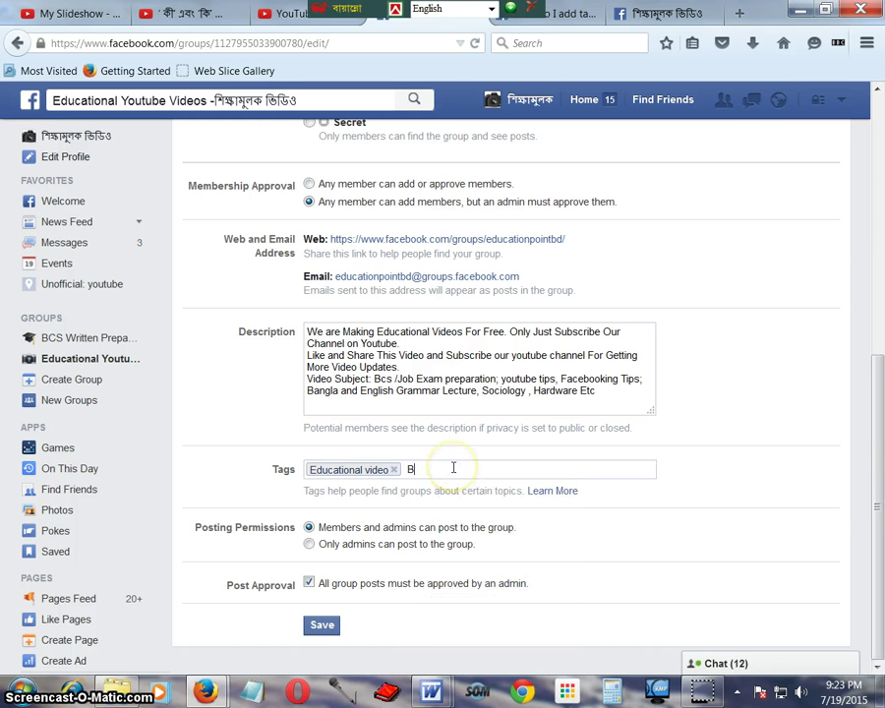
text(cs)
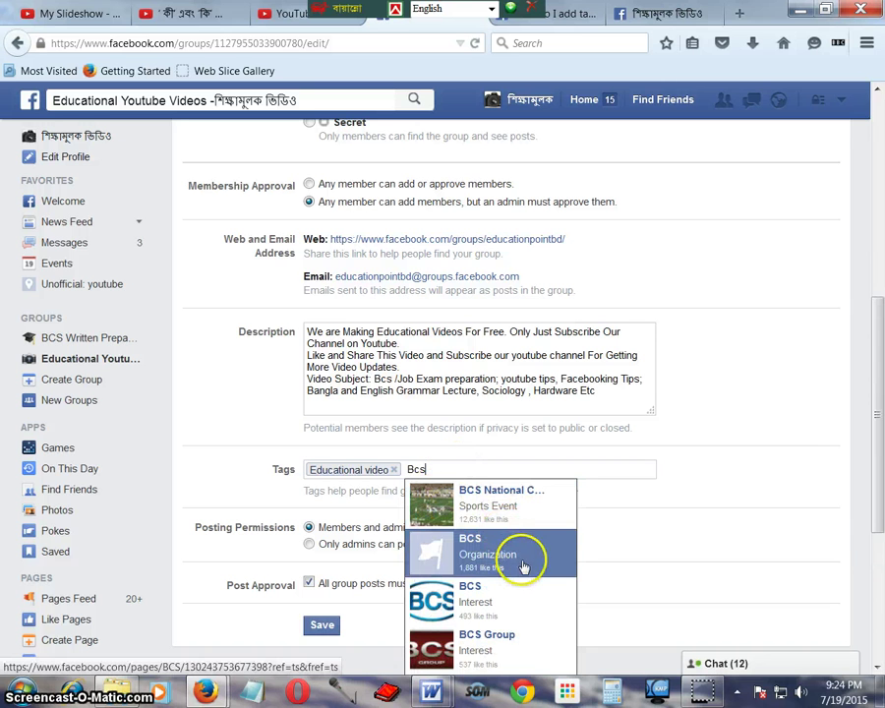
scroll(546, 630, down, 2)
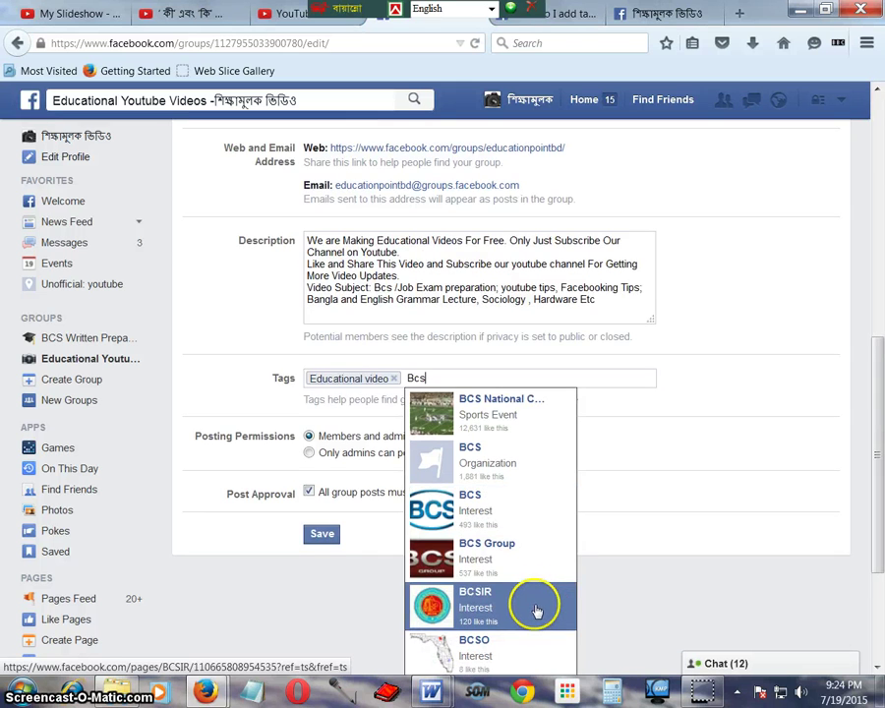
scroll(534, 584, down, 4)
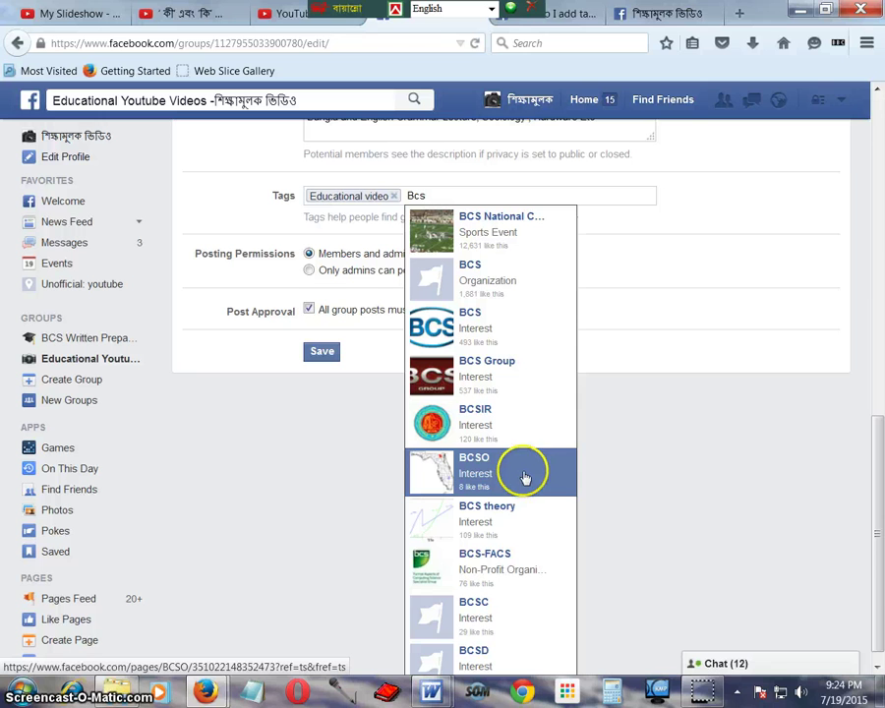
scroll(529, 480, down, 1)
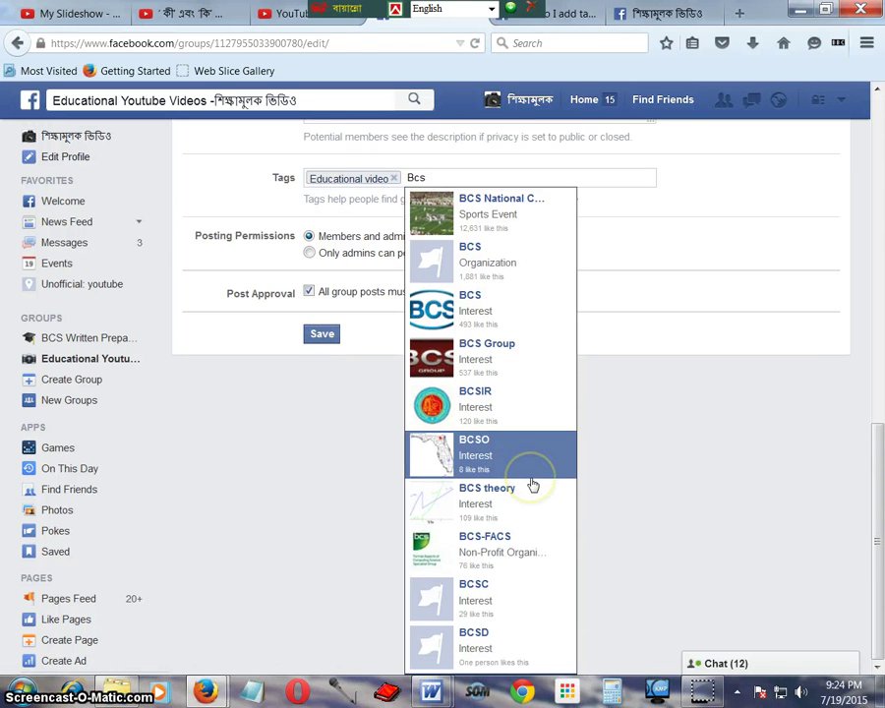
scroll(502, 500, up, 3)
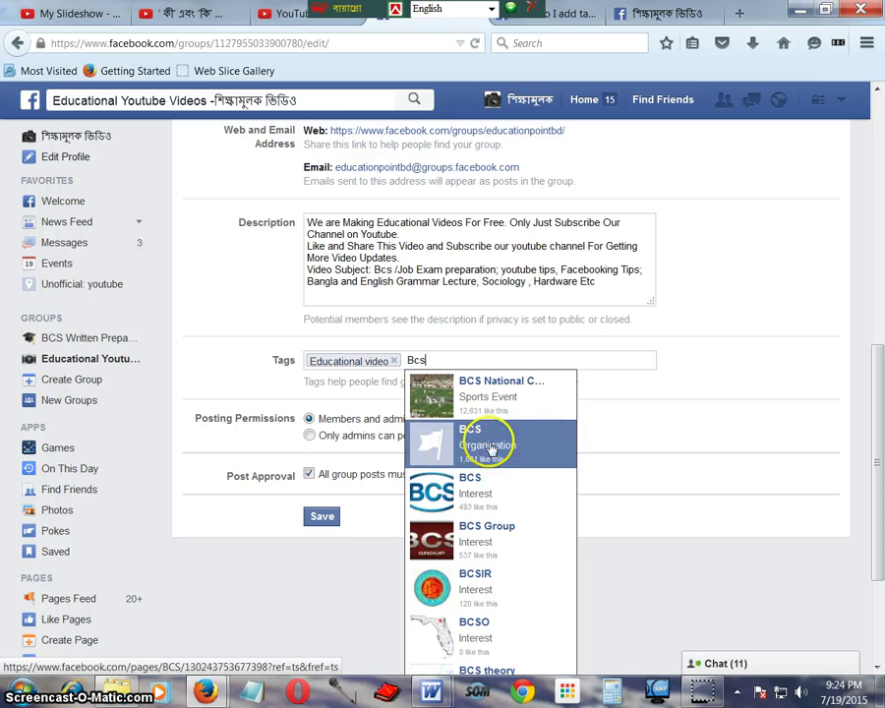
click(504, 443)
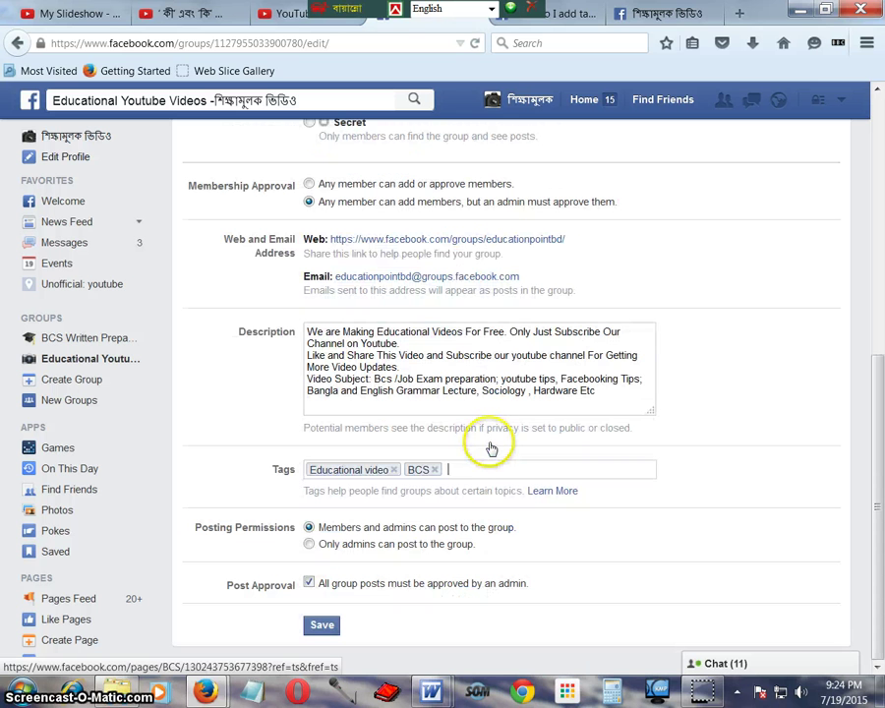
Replace the BCS tag with the BCS Examination interest tag, found by searching for "Bcs E"
click(452, 476)
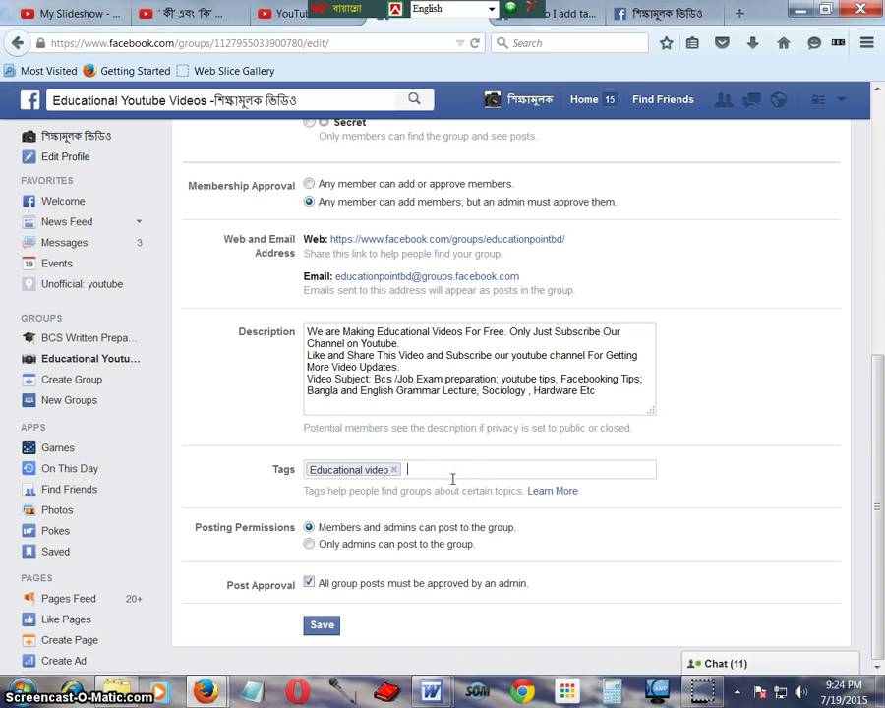
text(Bc)
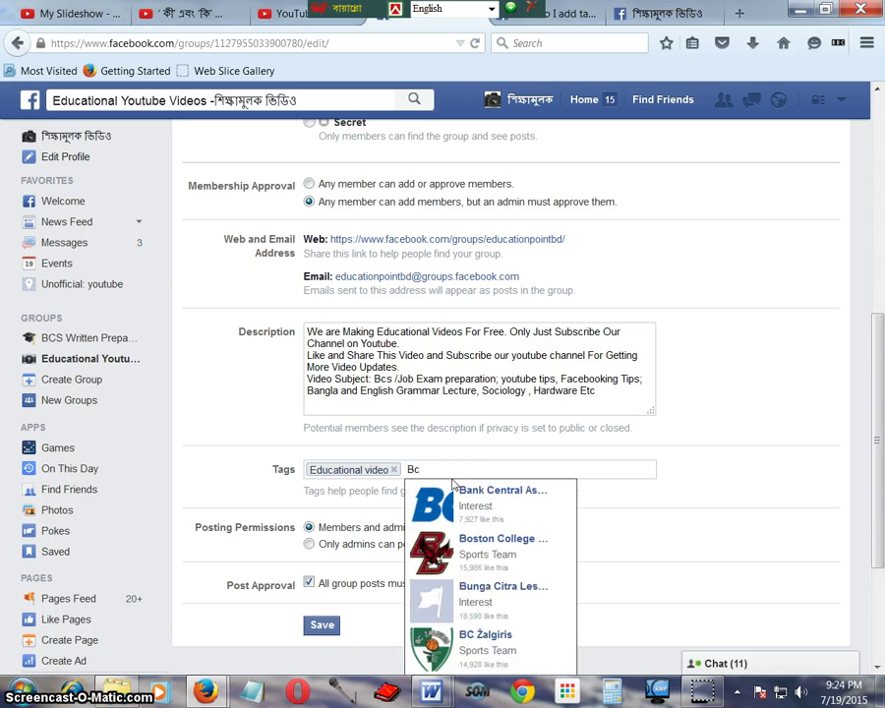
text(s E)
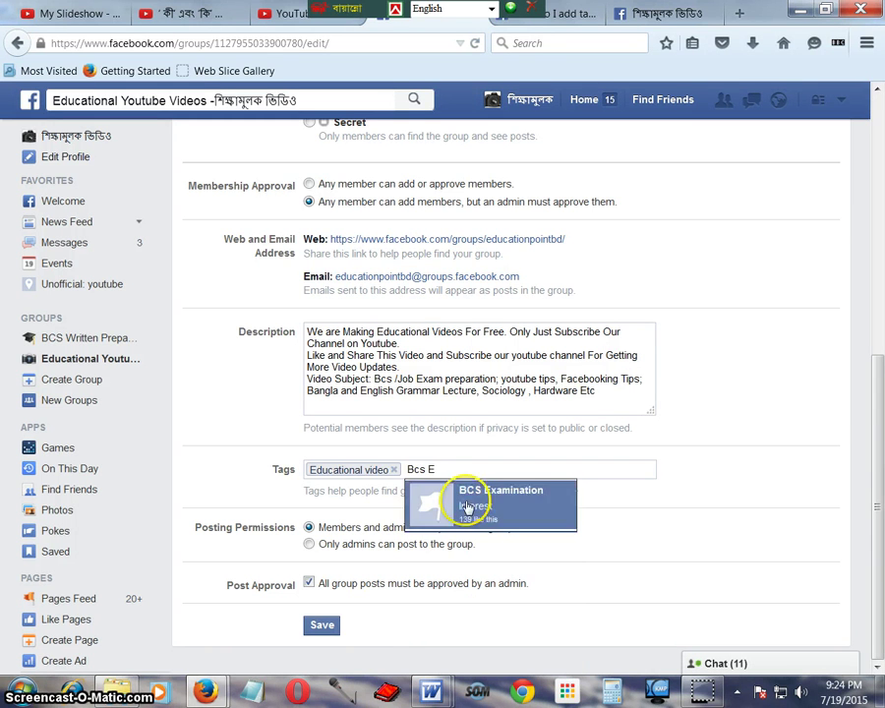
click(466, 500)
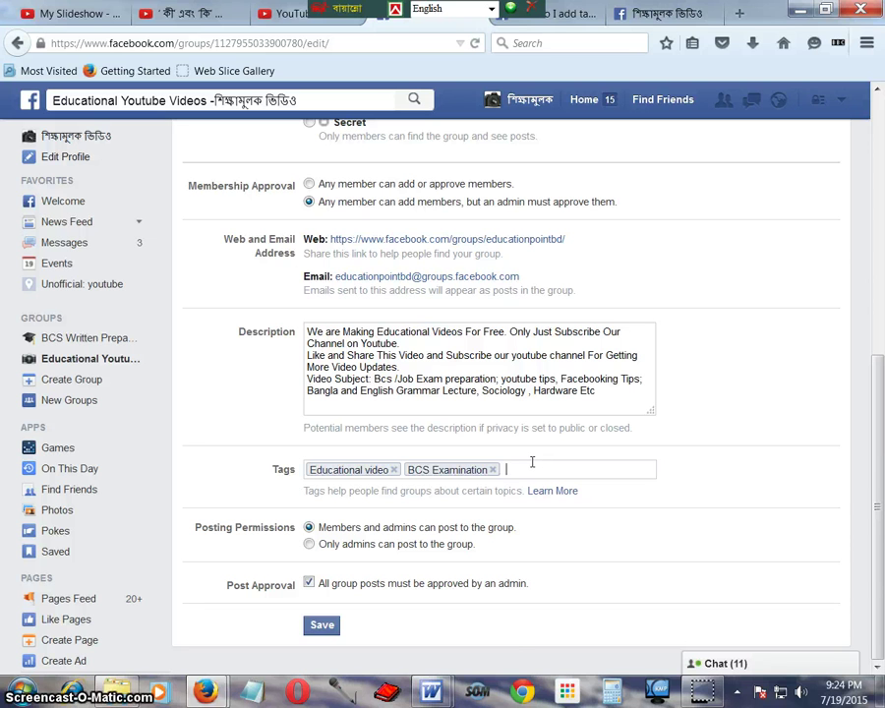
Try to add "bangla video" as a third group tag and submit the entry
text(ng)
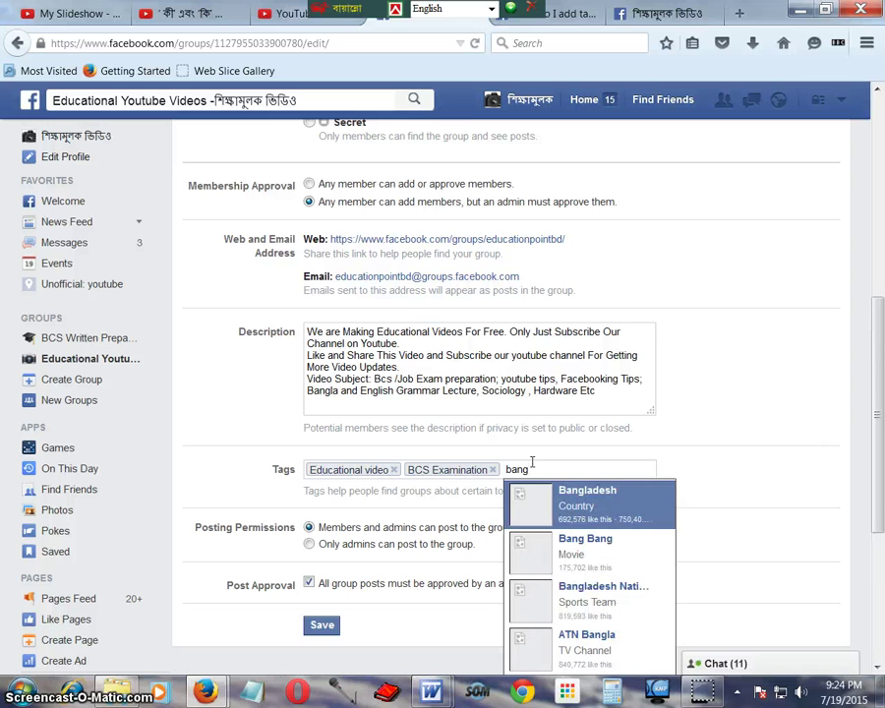
text(la)
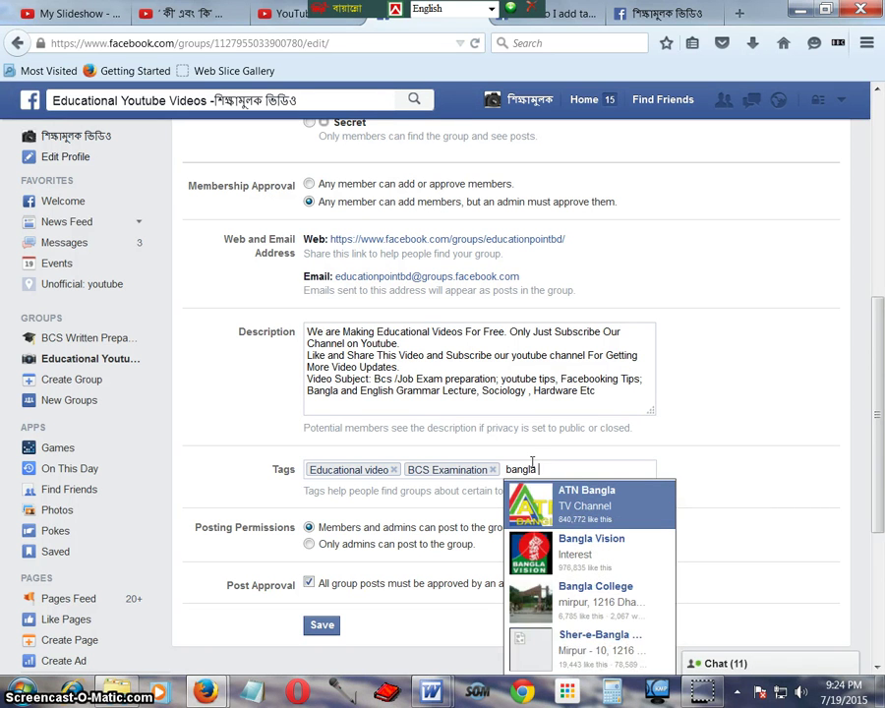
text( v)
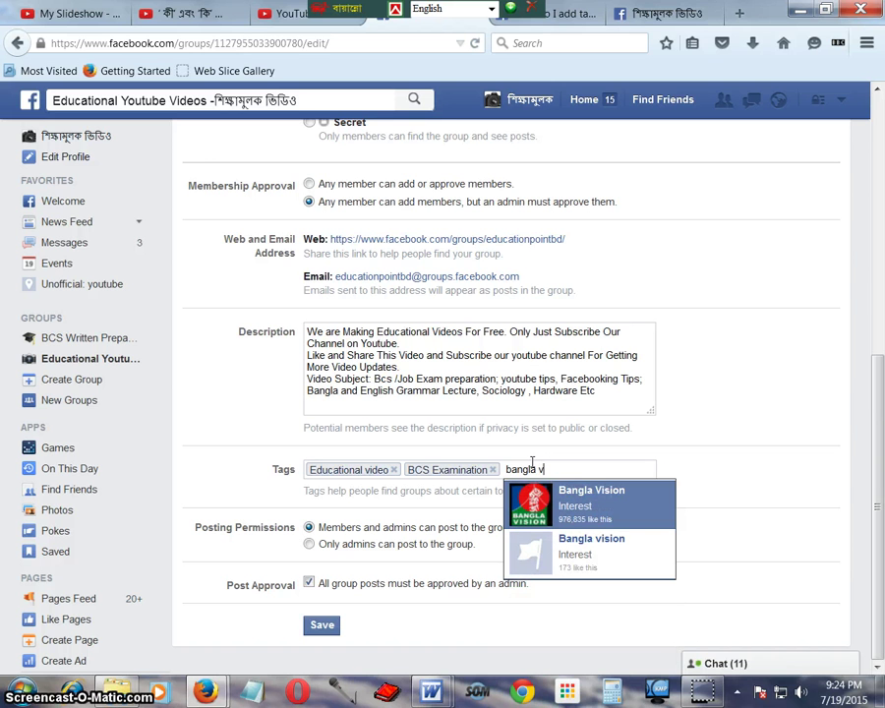
text(i)
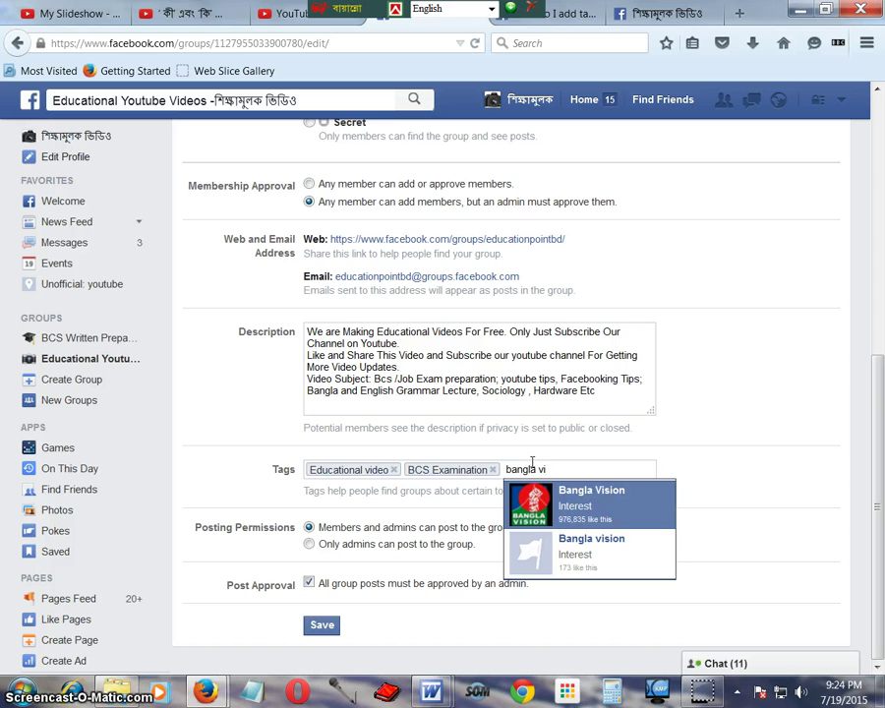
text(de)
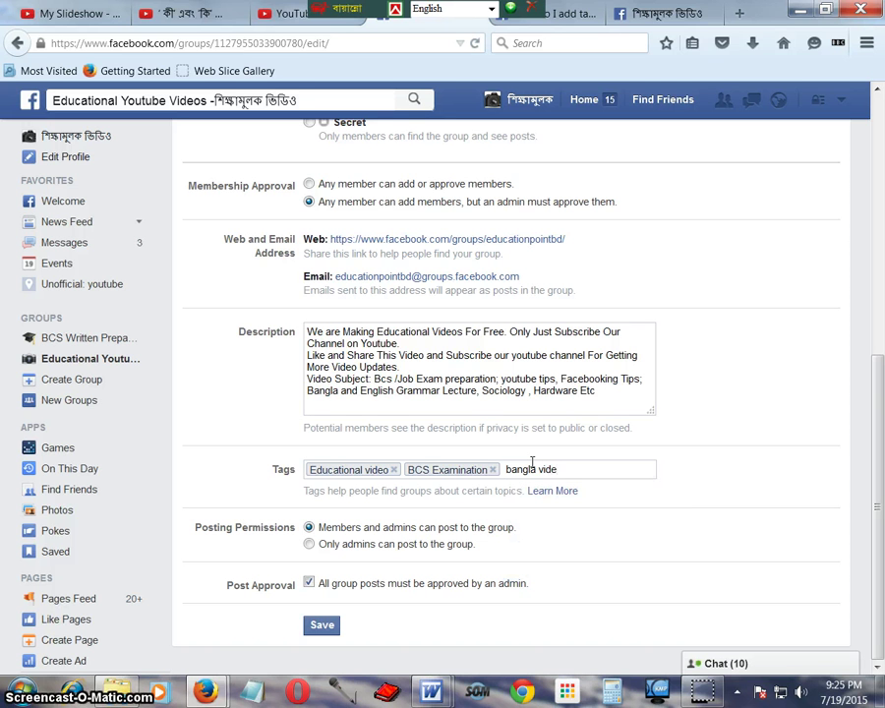
text(o)
key(Return)
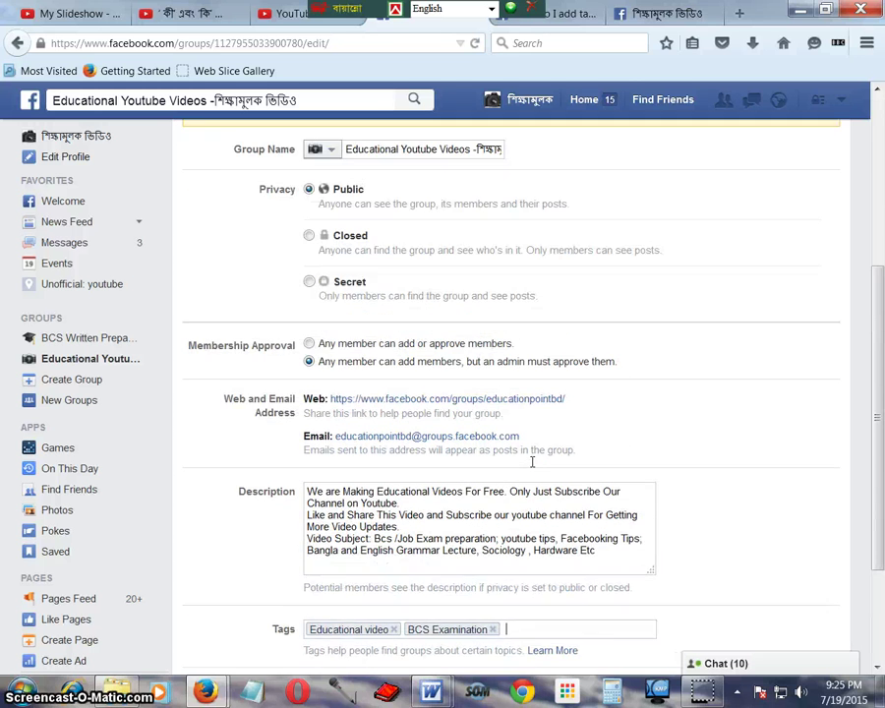
Add the Freelancer work position as a third group tag by searching for "free", and save the group settings
click(575, 469)
click(555, 466)
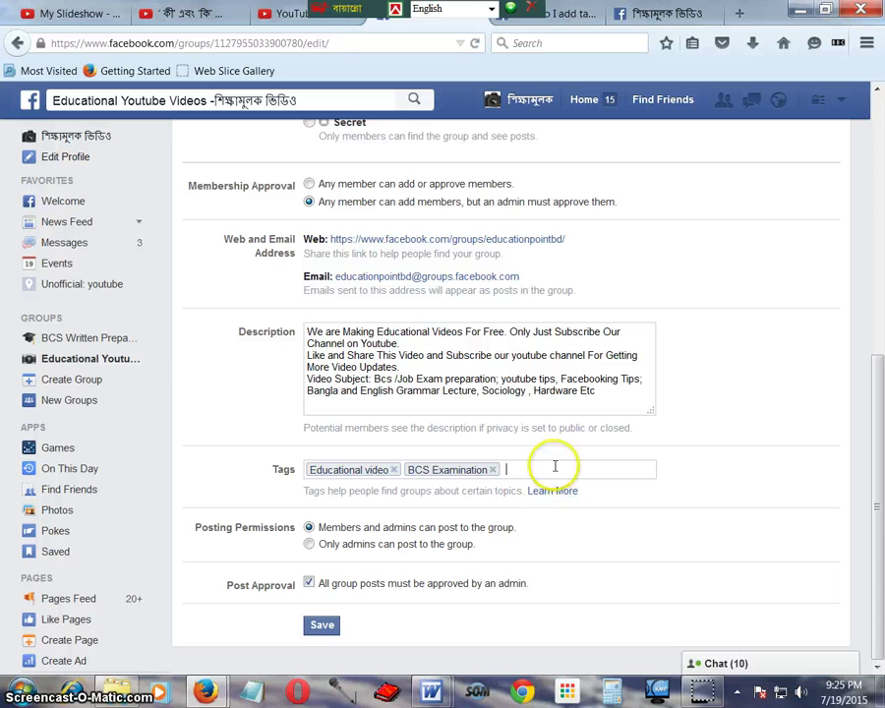
click(521, 471)
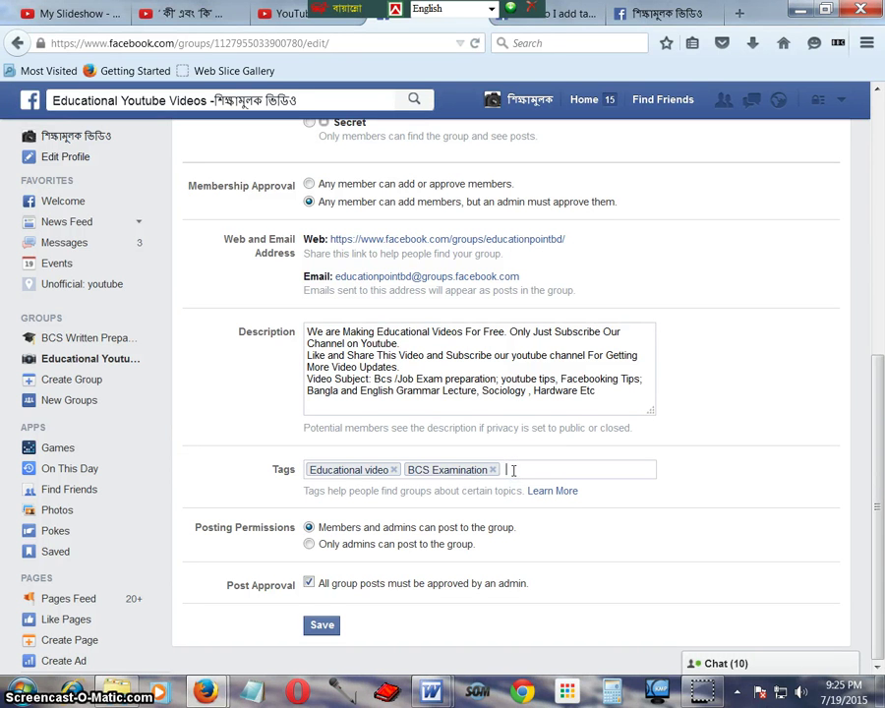
click(509, 472)
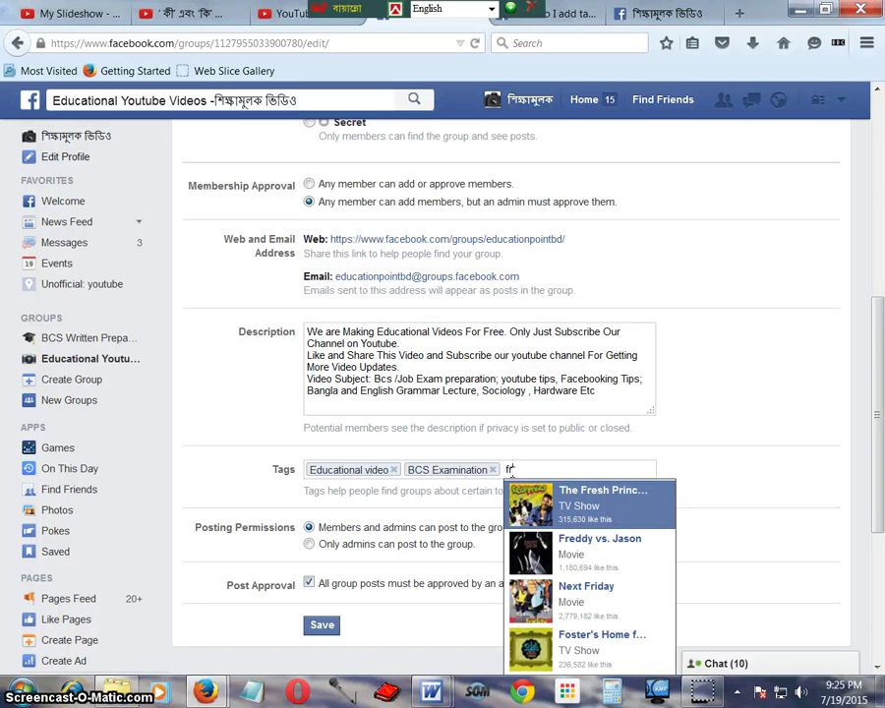
text(ee)
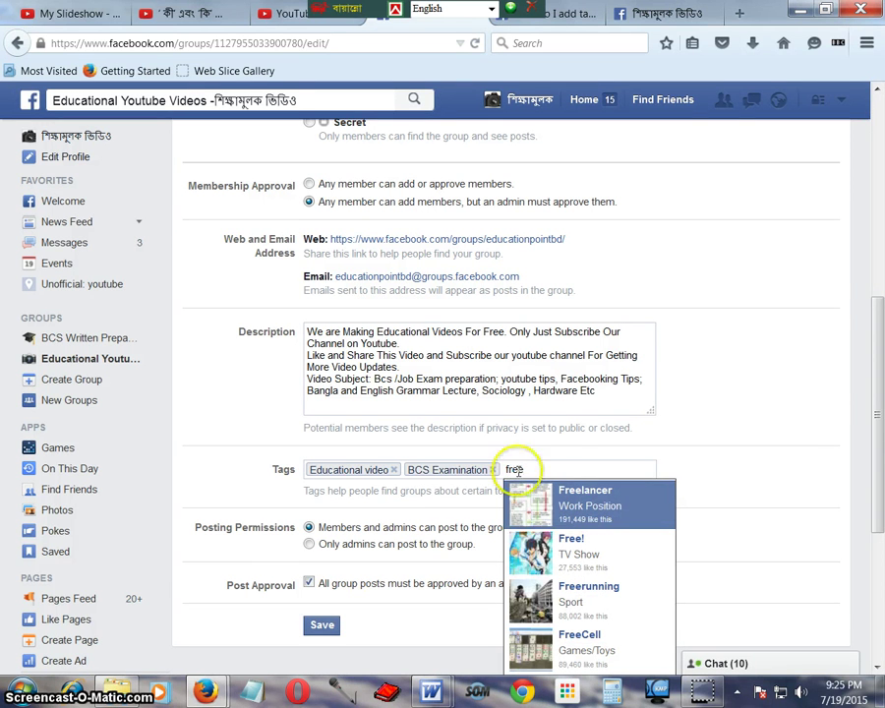
click(574, 497)
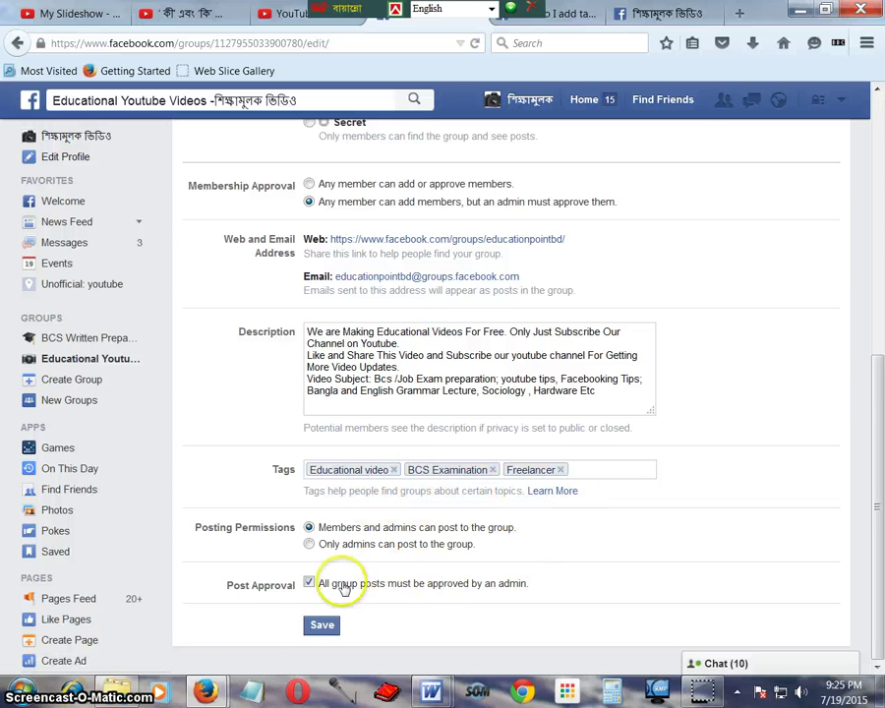
click(322, 623)
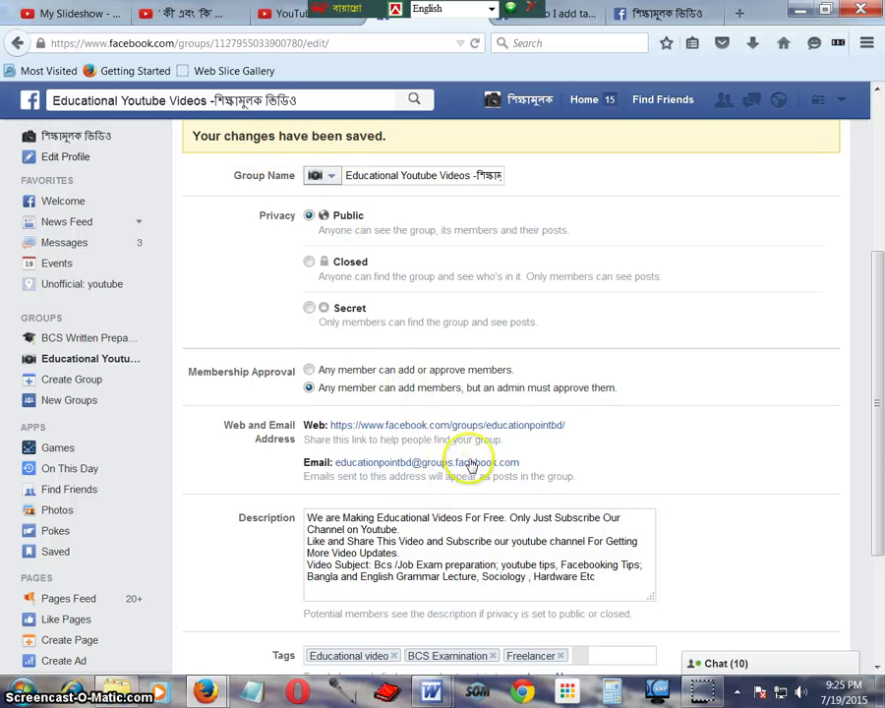
scroll(551, 466, down, 3)
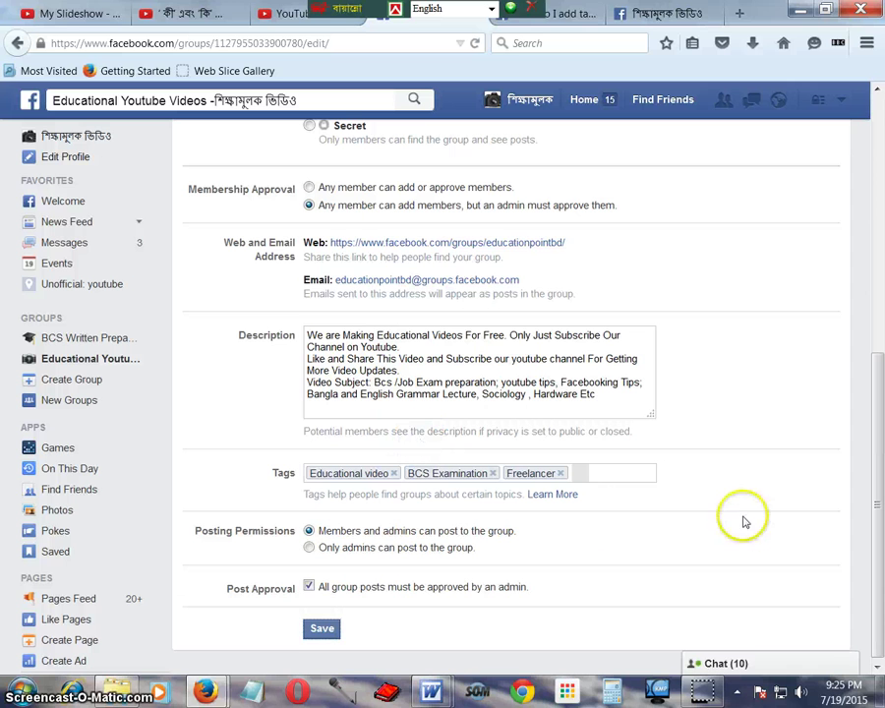